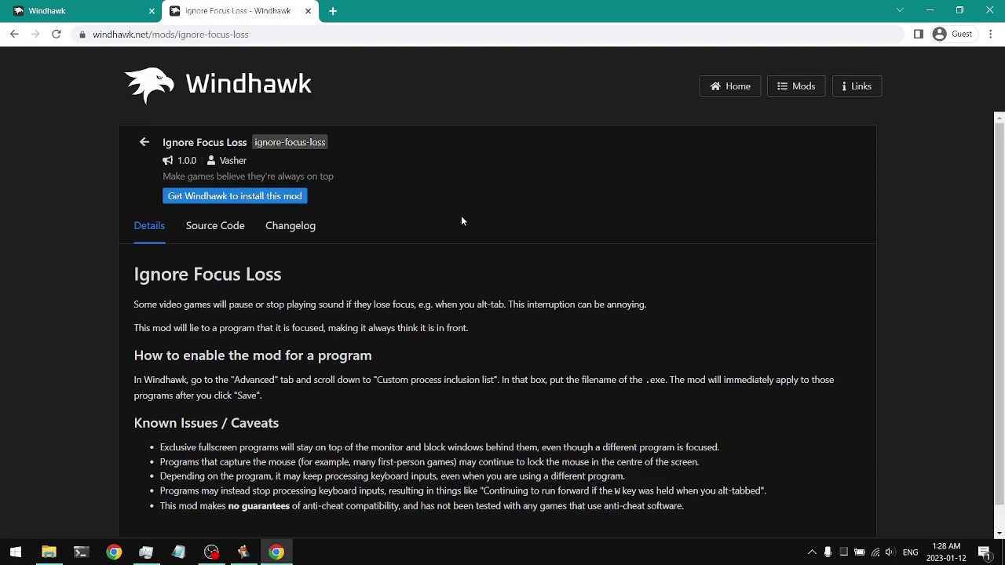
# Switch to the running TUNIC game, then bring the empty WindhawkExample folder in front of it.
pyautogui.hotkey('alt', 'Tab')
pyautogui.hotkey('alt', 'Tab')
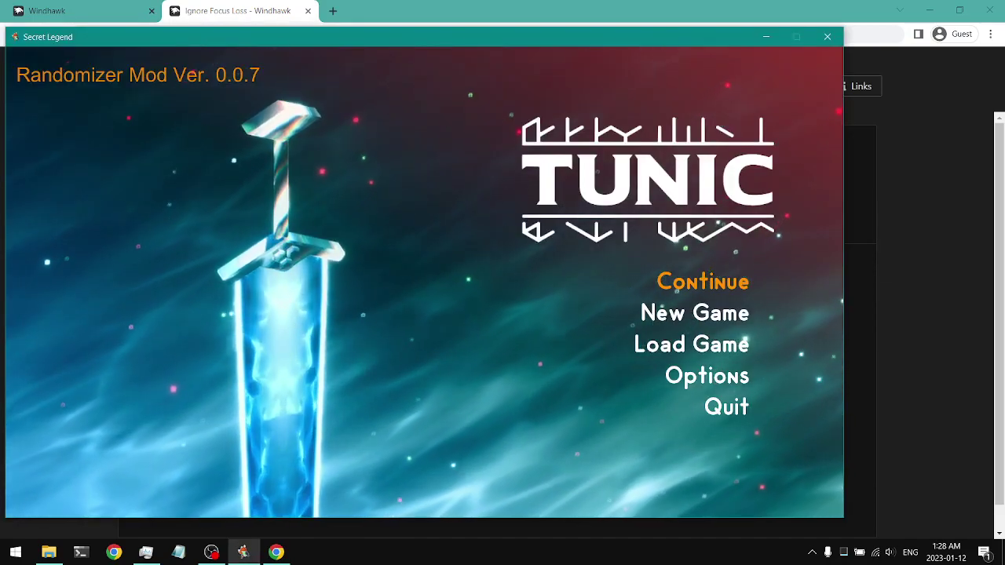
pyautogui.hotkey('alt', 'Tab')
pyautogui.hotkey('alt', 'Tab')
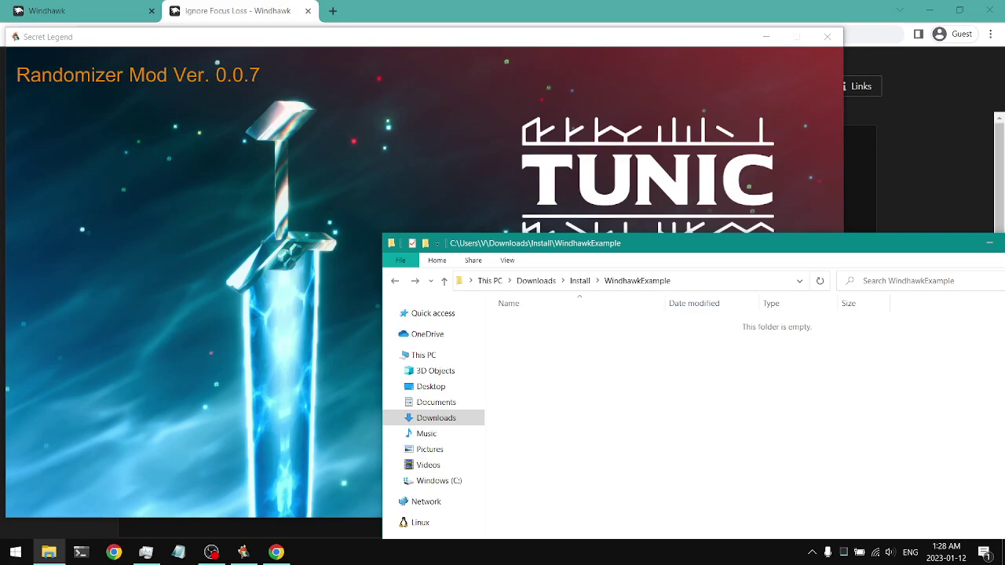
# Download windhawk_setup.exe from the Ignore Focus Loss mod page in Chrome.
pyautogui.click(246, 6)
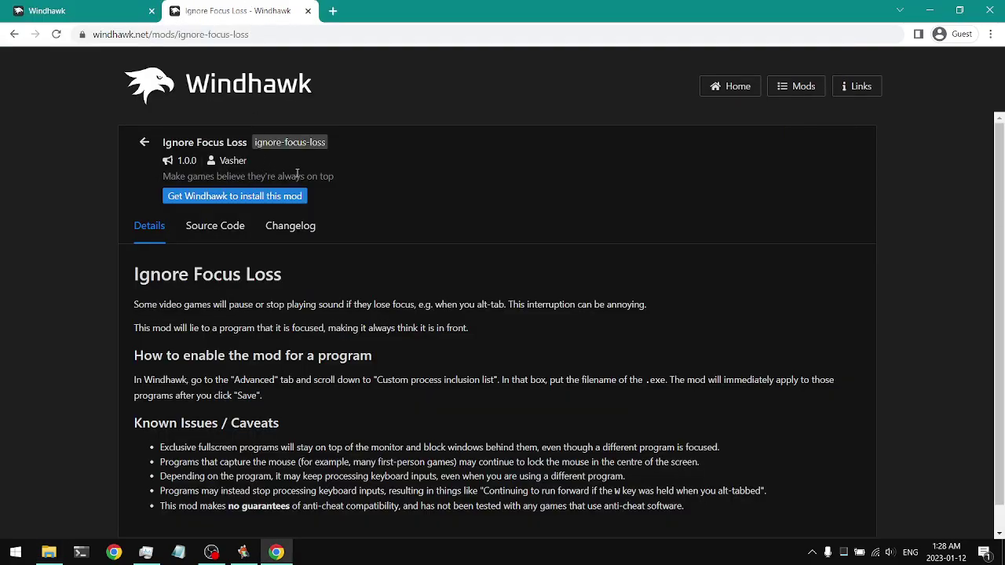
pyautogui.click(240, 201)
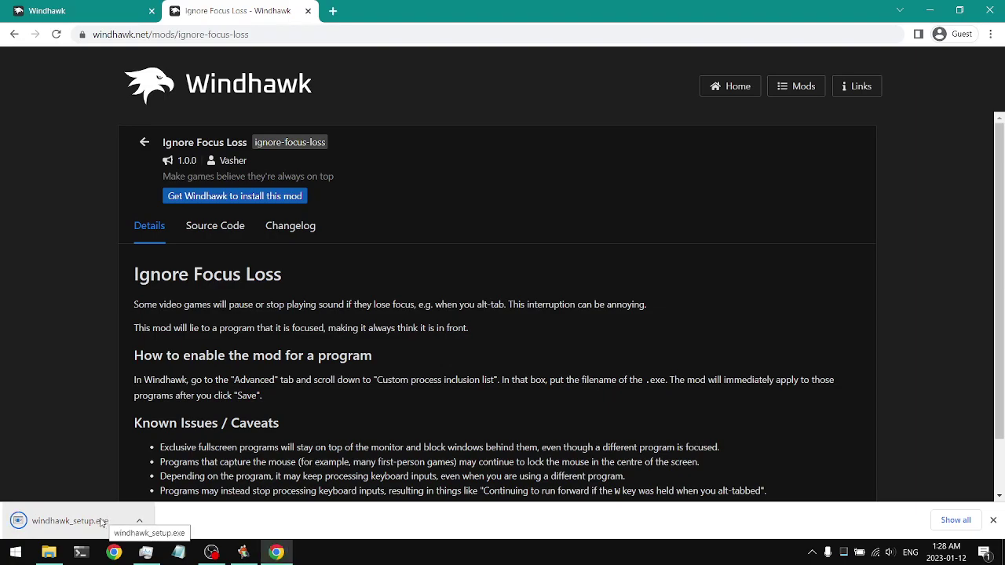
# Run windhawk_setup.exe as a portable install into Downloads\Install\WindhawkExample.
pyautogui.click(102, 521)
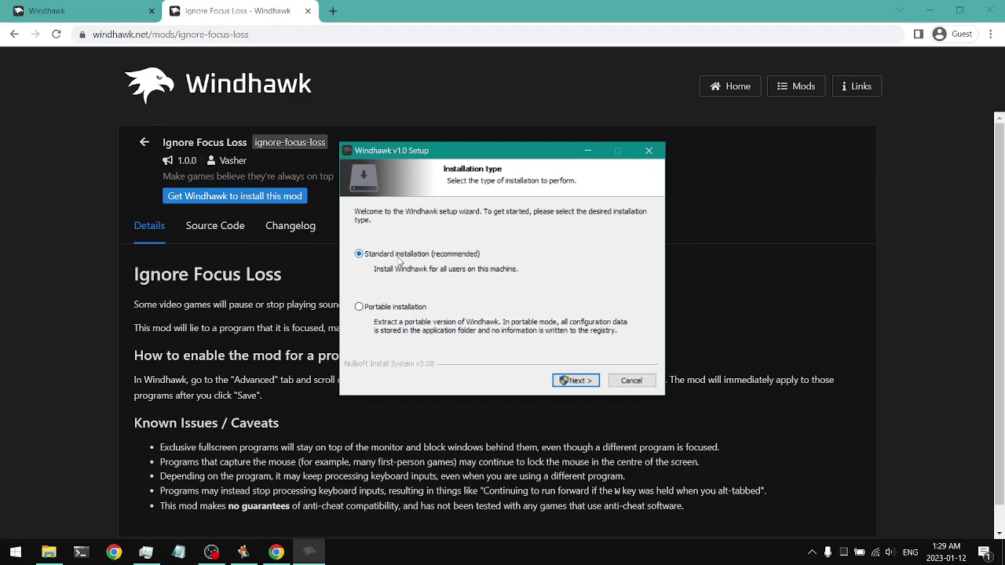
pyautogui.click(398, 312)
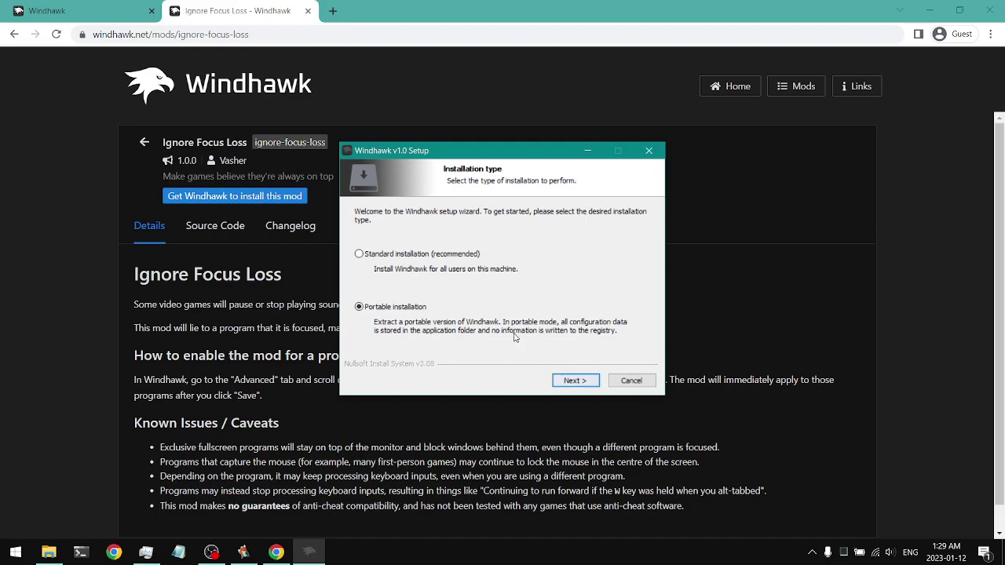
pyautogui.click(574, 381)
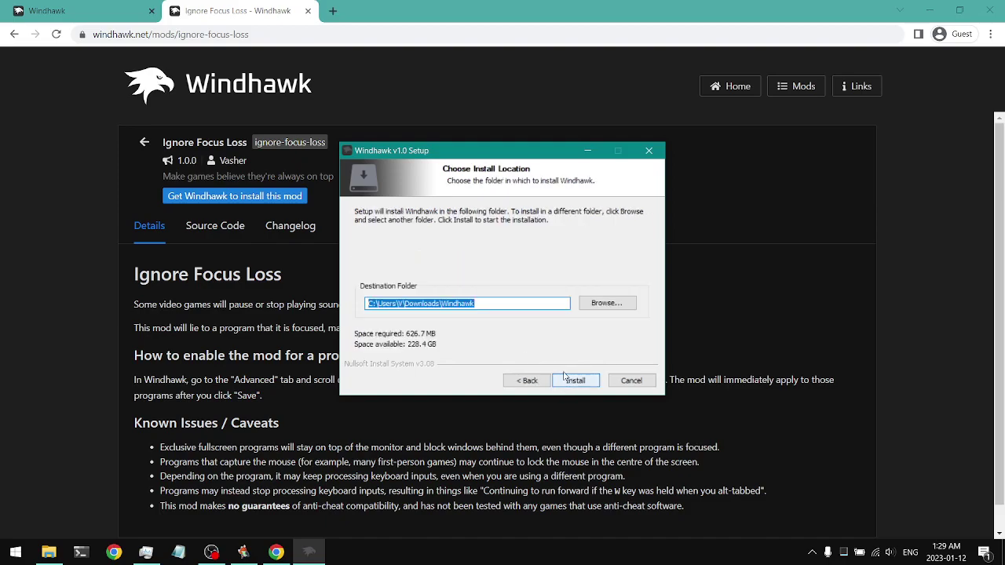
pyautogui.press('End')
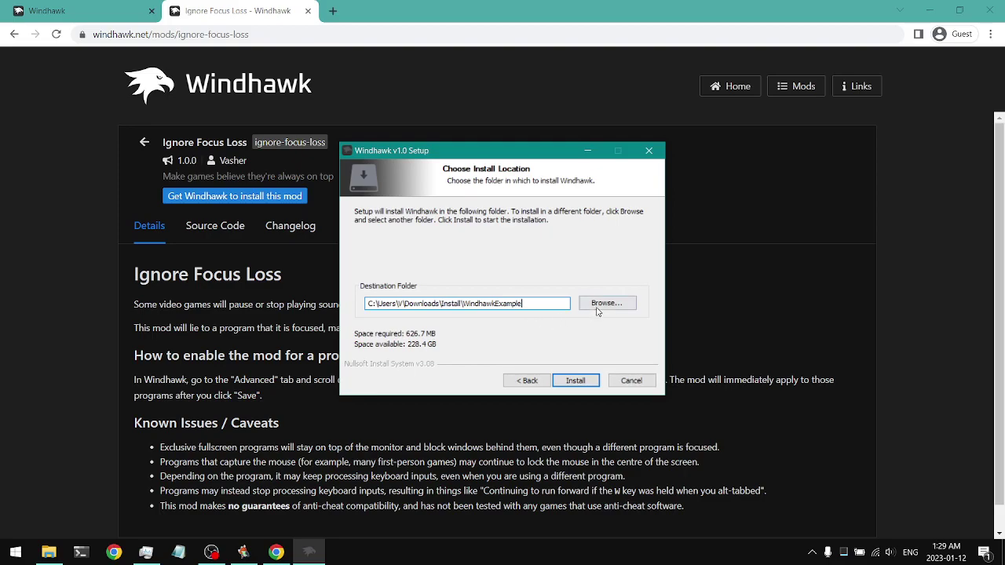
pyautogui.click(565, 382)
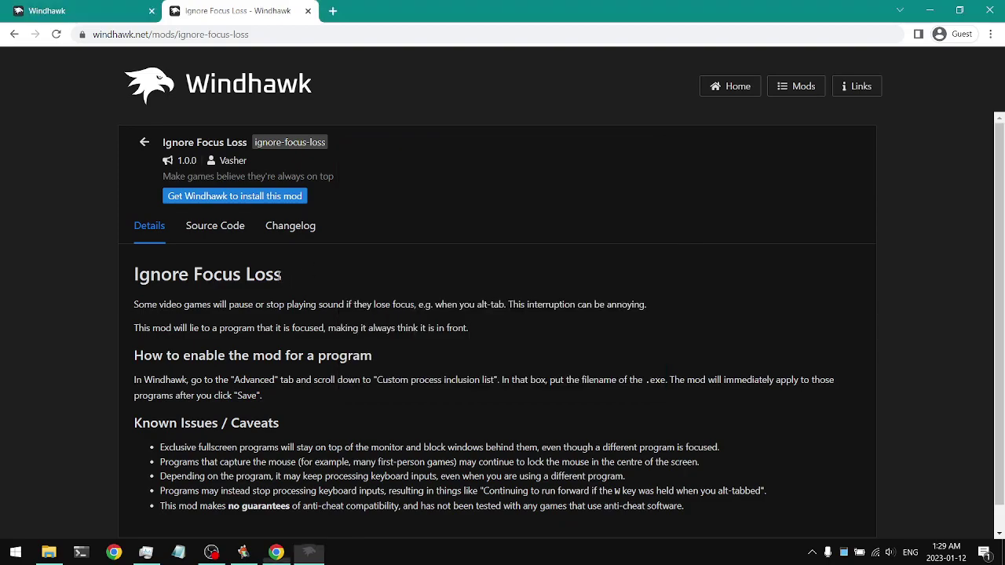
# Scroll through the Ignore Focus Loss mod's Source Code tab.
pyautogui.click(217, 229)
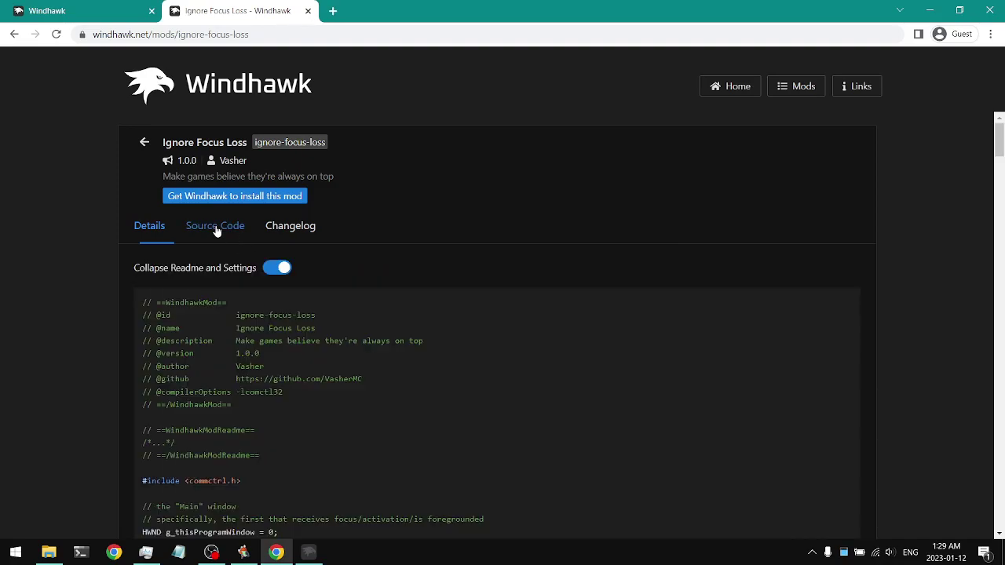
pyautogui.scroll(-2, 353, 283)
pyautogui.scroll(-3, 353, 283)
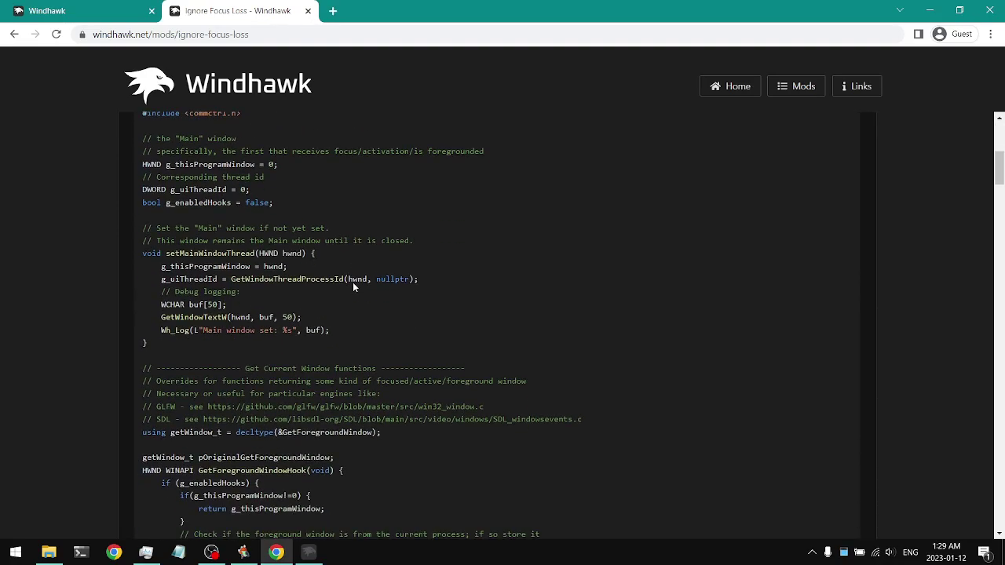
pyautogui.scroll(3, 353, 283)
pyautogui.scroll(2, 353, 282)
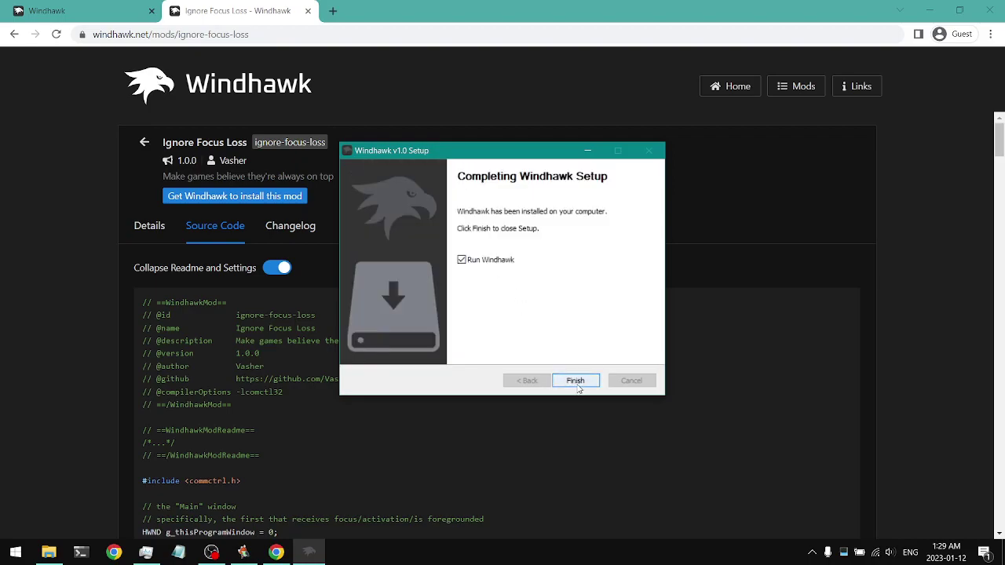
# Finish setup, launch Windhawk from the tray, and browse Explore to the Ignore Focus Loss details.
pyautogui.click(577, 384)
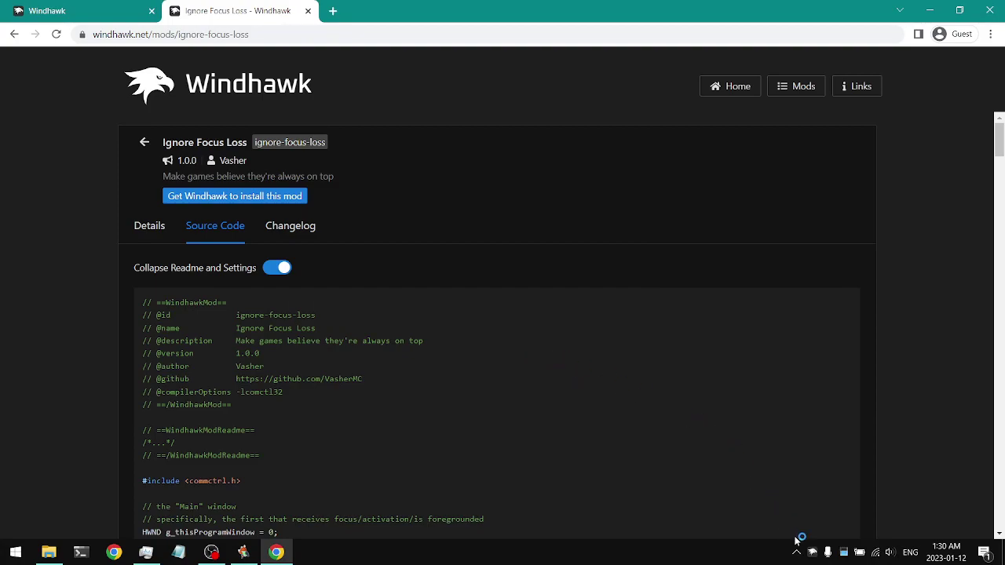
pyautogui.click(814, 553)
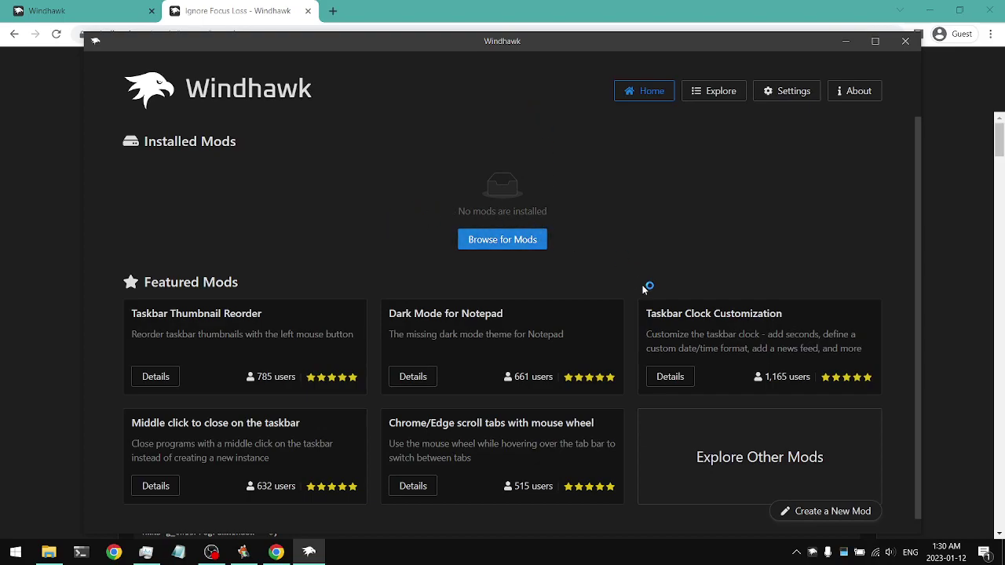
pyautogui.scroll(-1, 628, 260)
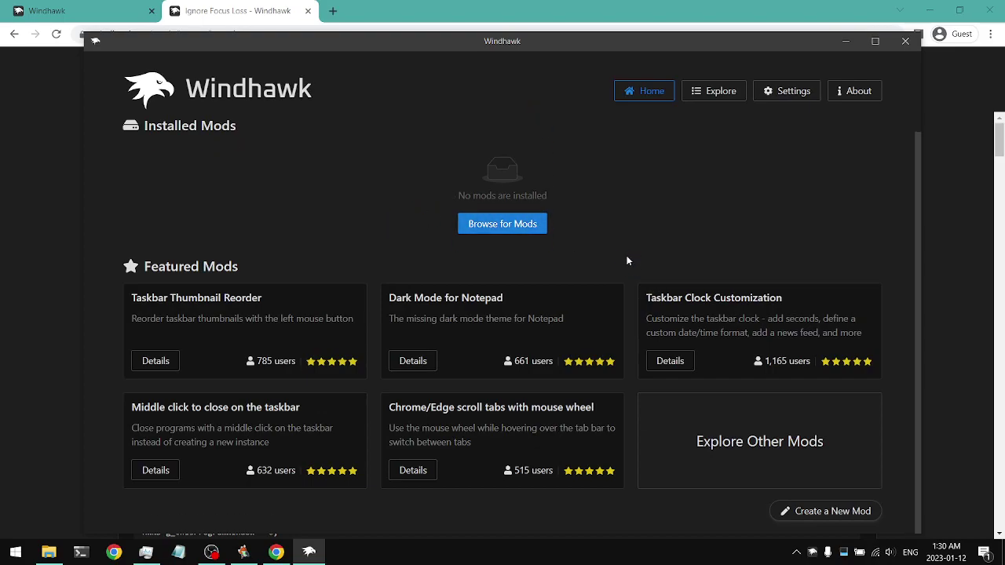
pyautogui.click(717, 417)
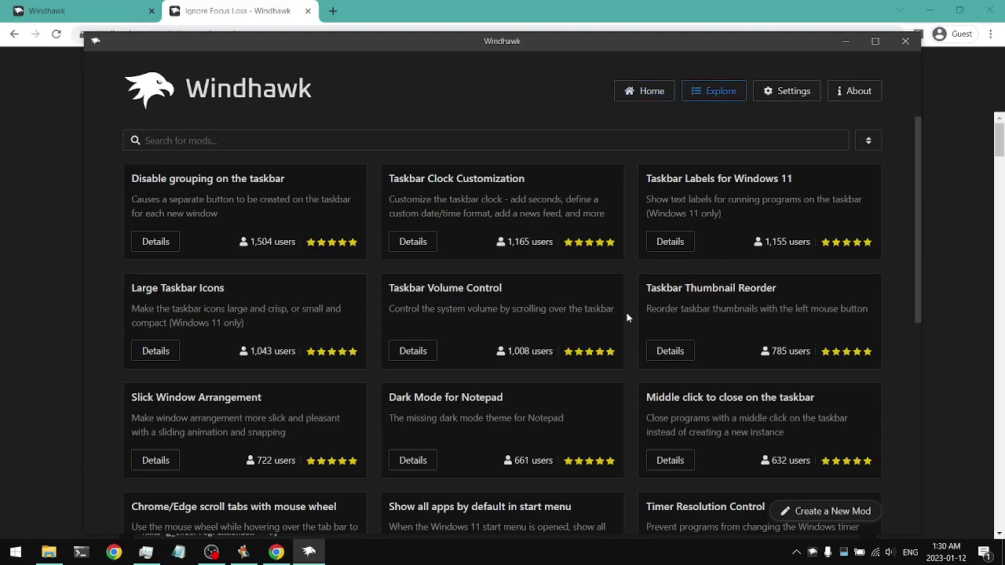
pyautogui.scroll(-10, 627, 316)
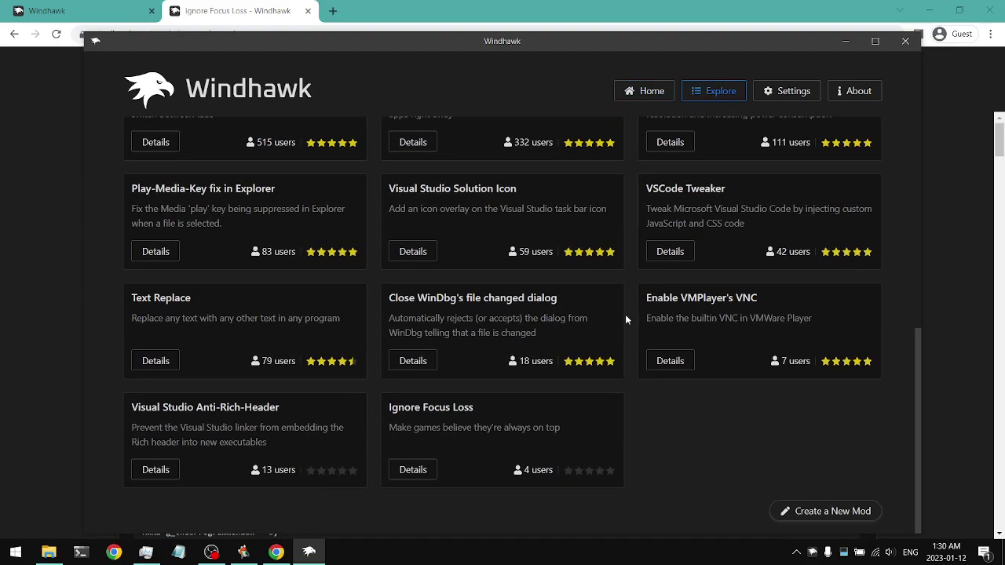
pyautogui.click(427, 471)
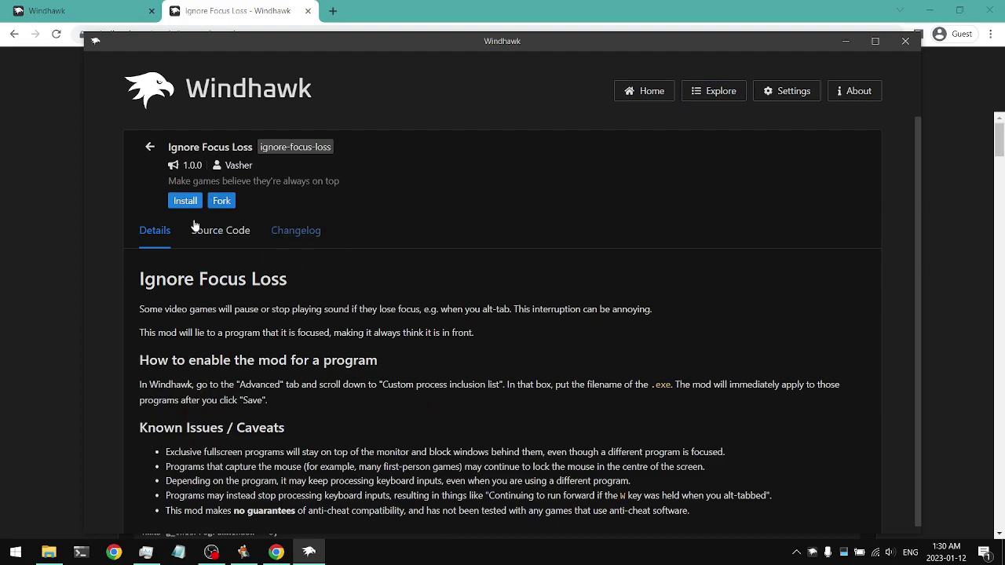
# Install Ignore Focus Loss version 1.0.0, accepting the risk warning.
pyautogui.click(177, 202)
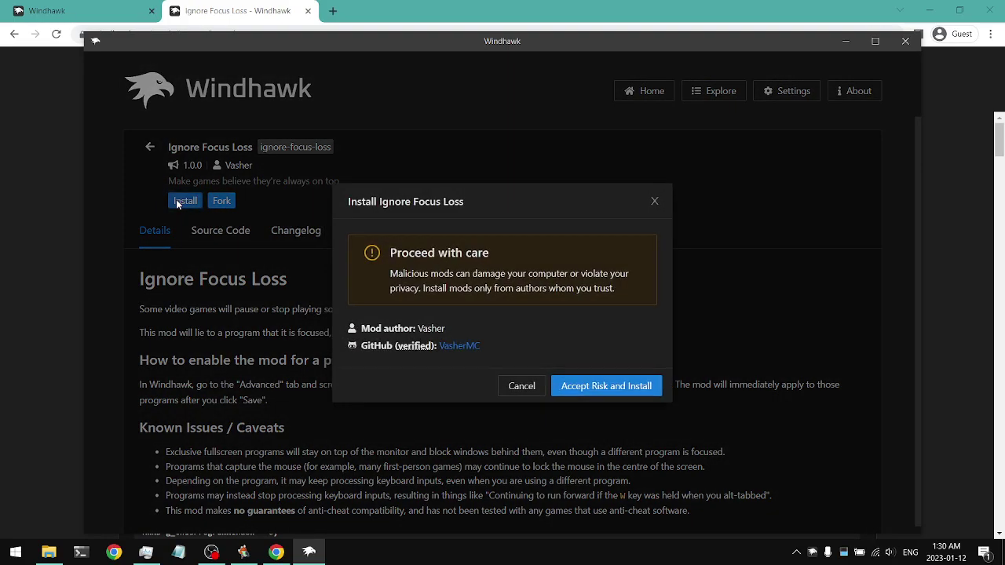
pyautogui.moveTo(385, 256); pyautogui.dragTo(612, 288)
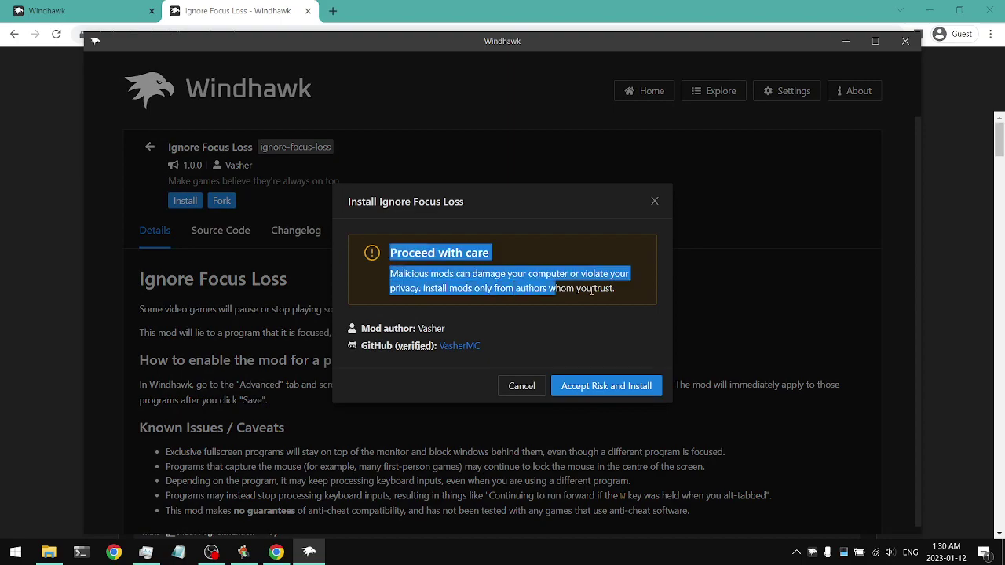
pyautogui.click(602, 291)
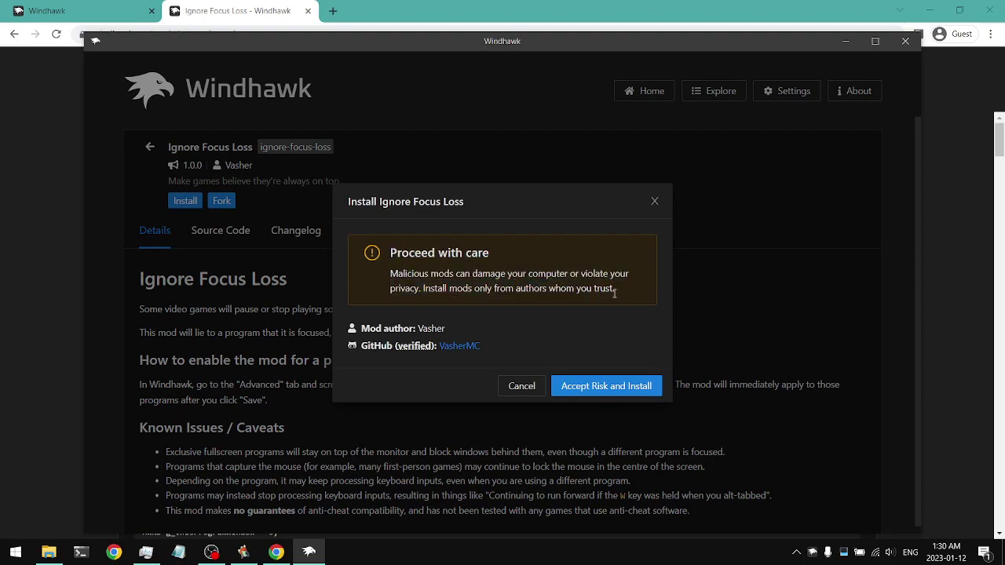
pyautogui.click(606, 389)
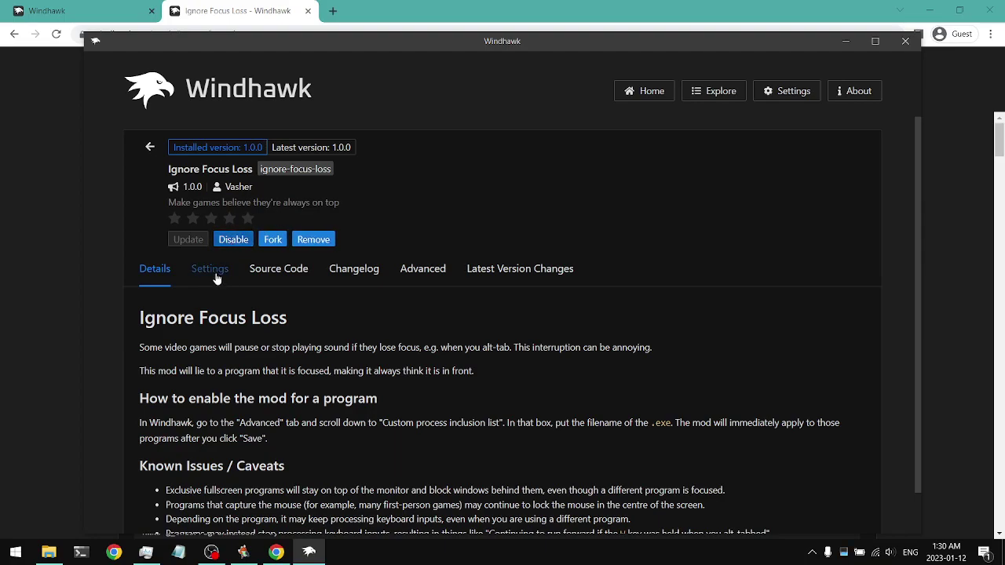
pyautogui.scroll(-1, 302, 365)
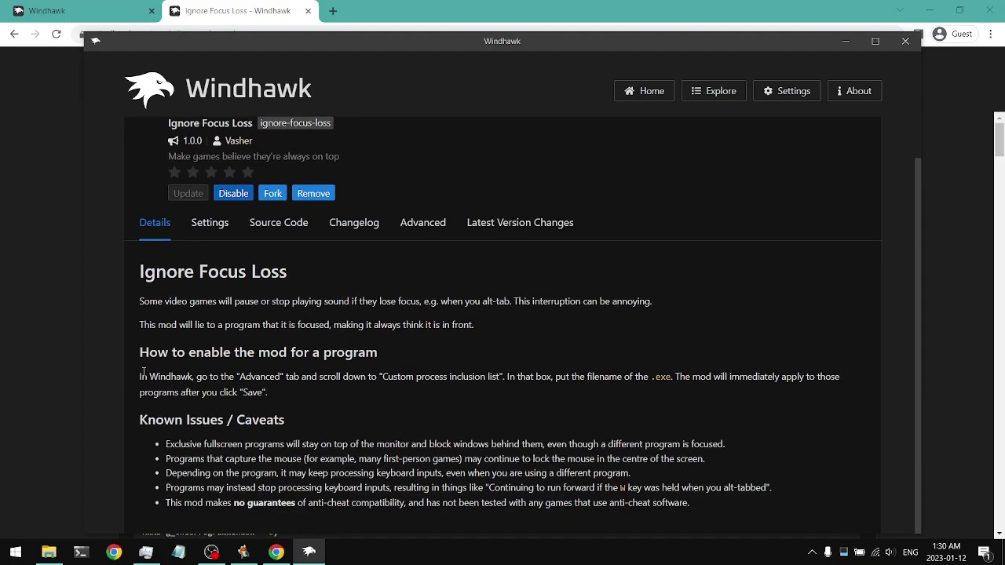
pyautogui.moveTo(144, 372); pyautogui.dragTo(280, 398)
pyautogui.click(281, 398)
pyautogui.scroll(1, 281, 398)
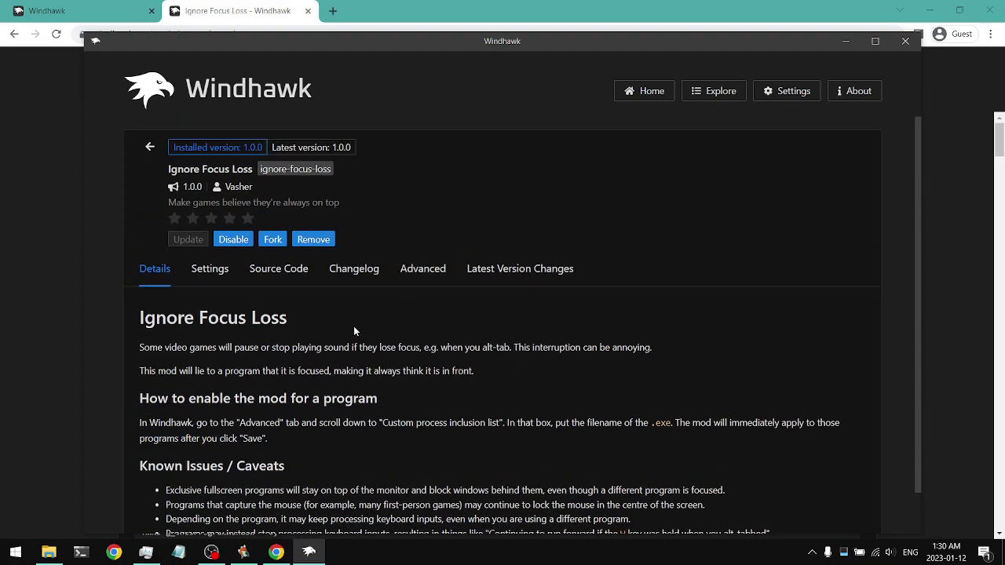
# Go to the mod's Advanced tab and select the empty Custom process inclusion list.
pyautogui.click(422, 268)
pyautogui.scroll(-5, 347, 296)
pyautogui.scroll(-2, 345, 300)
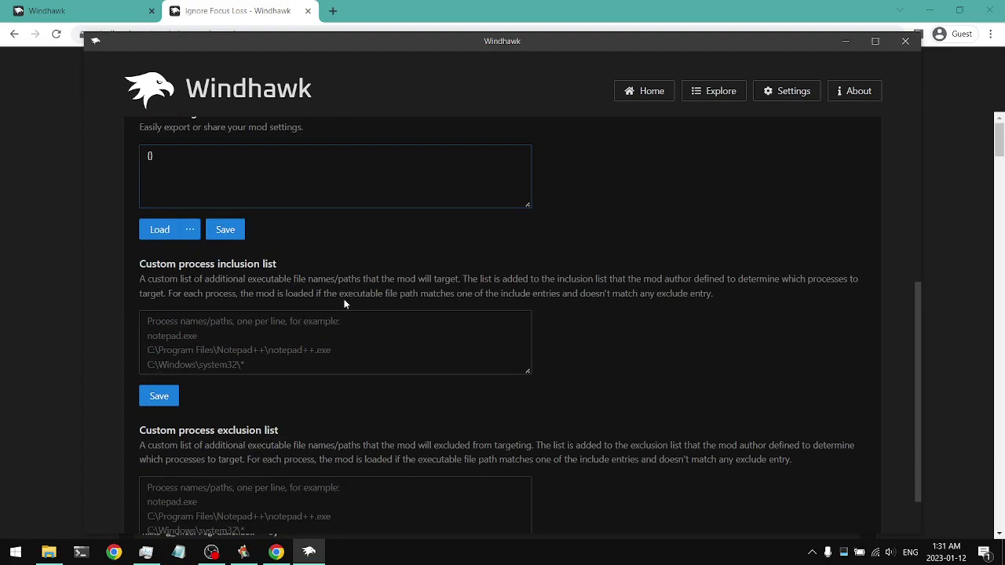
pyautogui.click(278, 330)
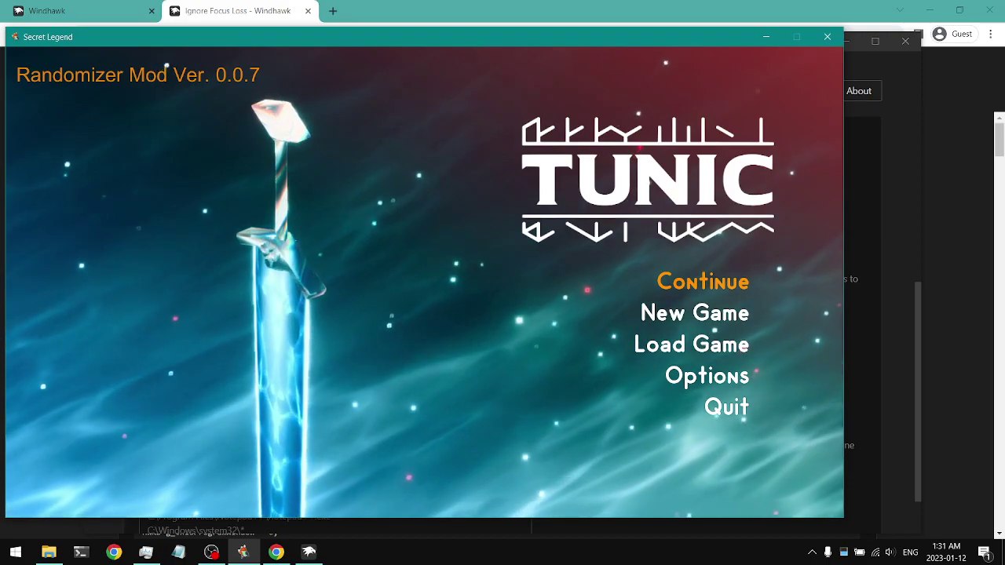
# Confirm the game's process name, Tunic.exe, in Task Manager, then return to Windhawk's inclusion list.
pyautogui.hotkey('alt', 'Tab')
pyautogui.hotkey('alt', 'Tab')
pyautogui.hotkey('alt', 'Tab')
pyautogui.hotkey('alt', 'Tab')
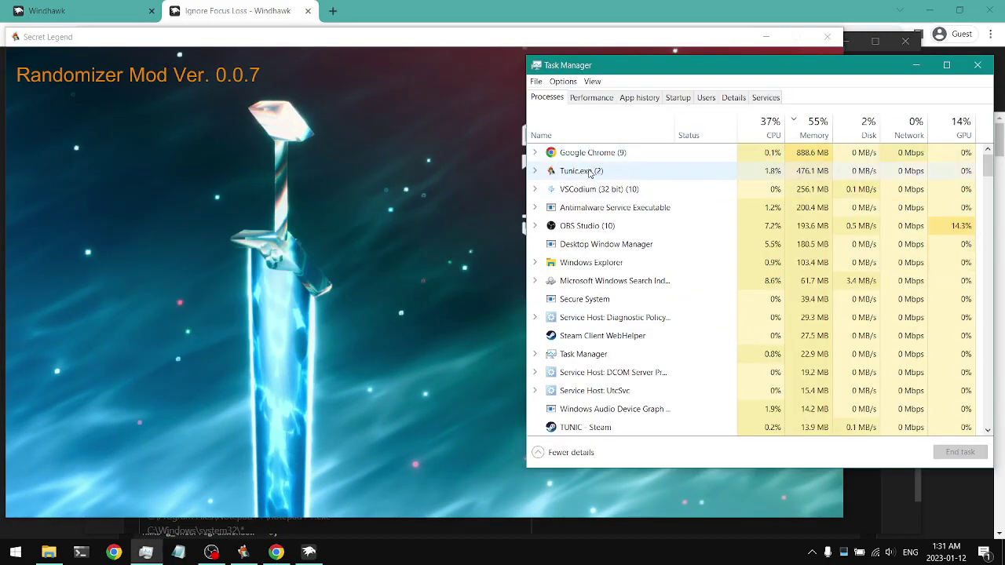
pyautogui.rightClick(590, 173)
pyautogui.press('Escape')
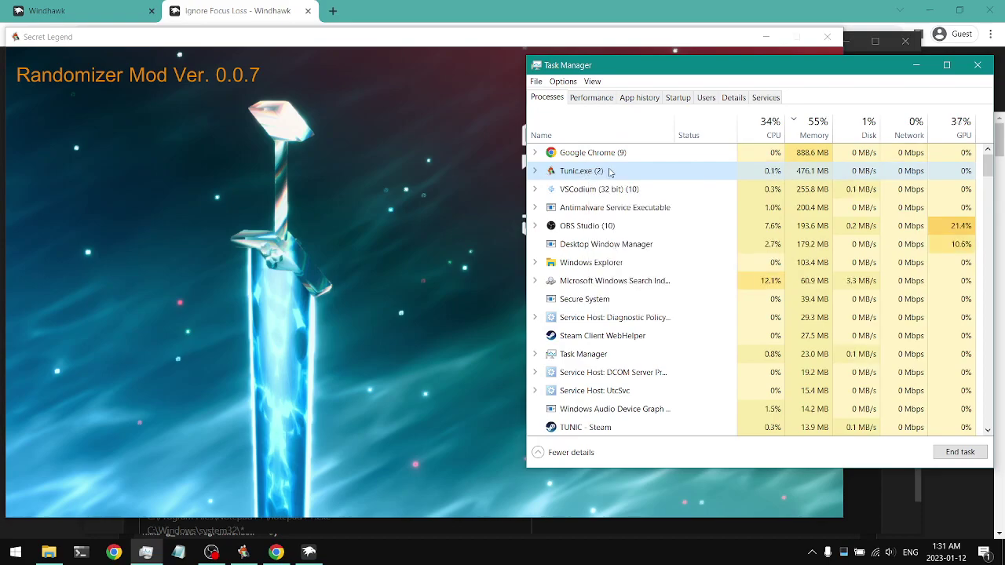
pyautogui.hotkey('alt', 'Tab')
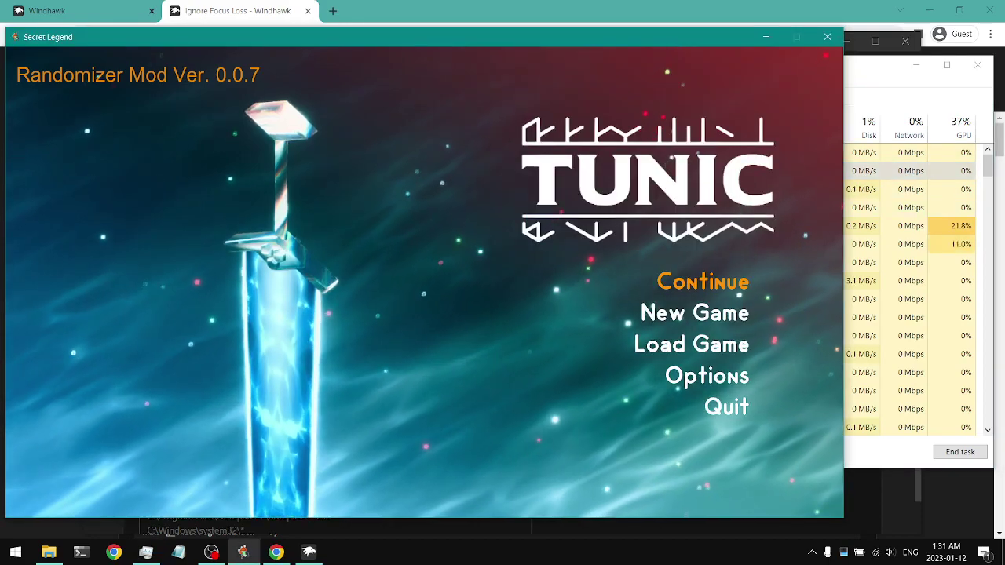
pyautogui.hotkey('alt', 'Tab')
pyautogui.press('Tab')
# Enter Tunic.exe in the custom process inclusion list and save, then switch to TUNIC.
pyautogui.click(324, 339)
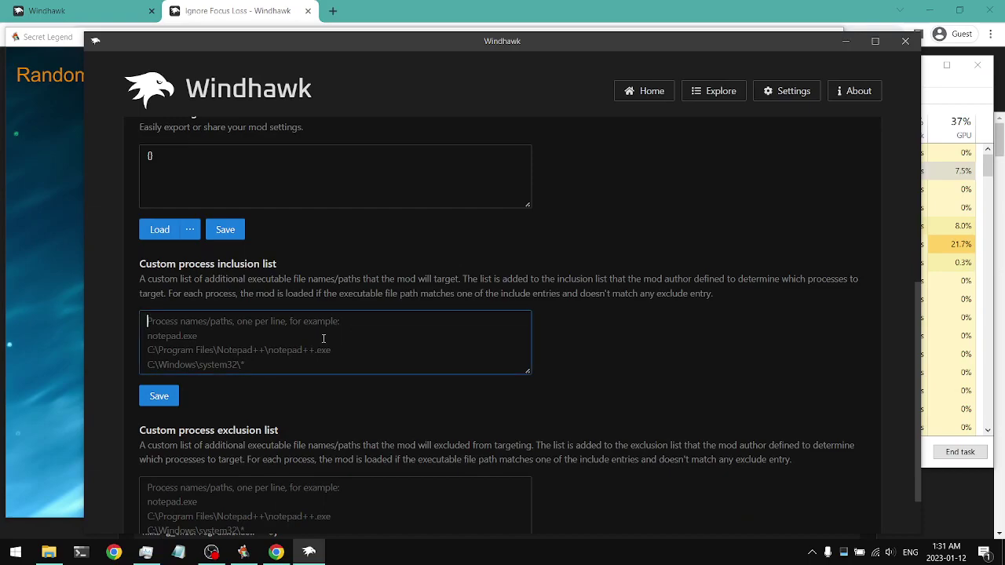
pyautogui.write('Tu')
pyautogui.write('nic.e')
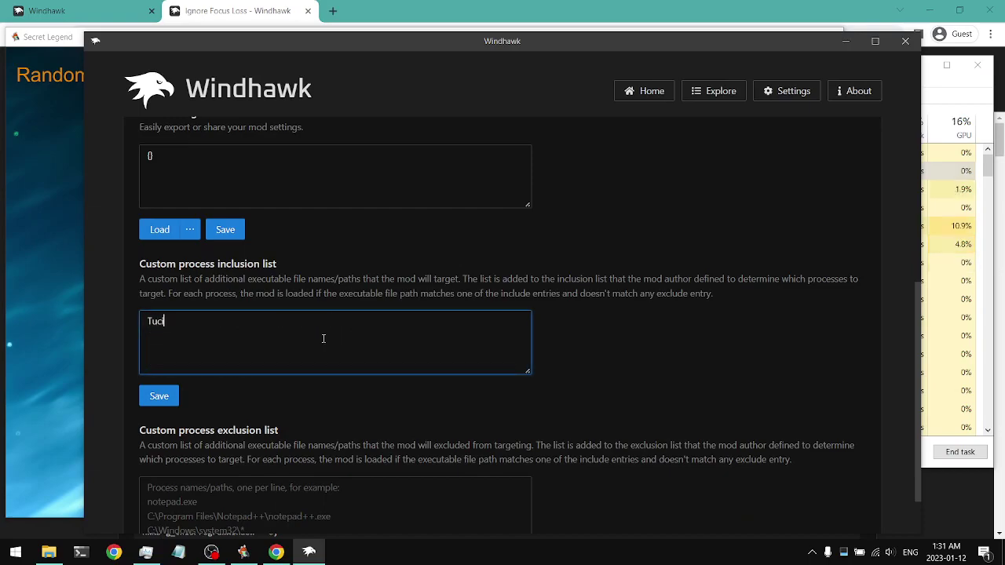
pyautogui.write('xe')
pyautogui.click(162, 396)
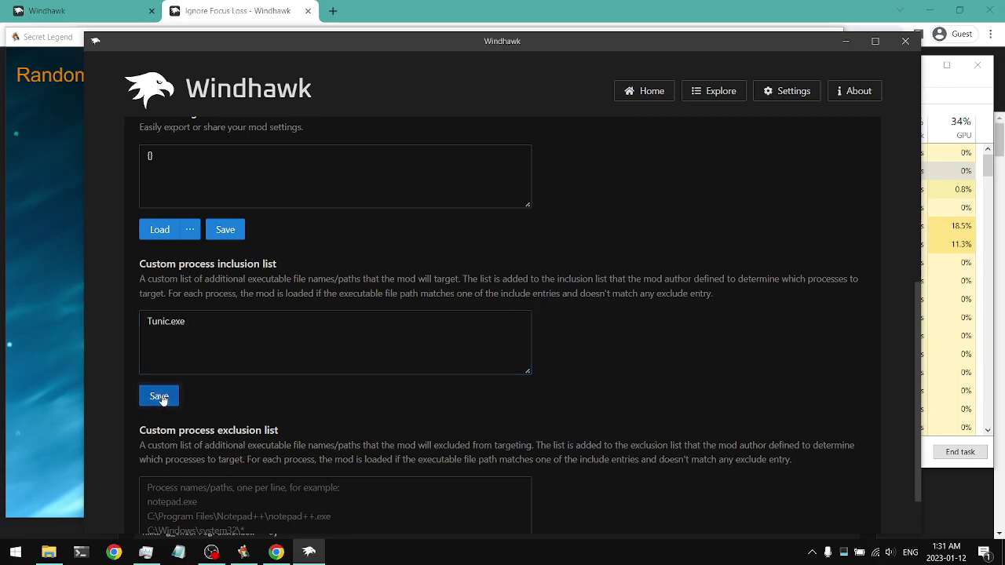
pyautogui.scroll(2, 263, 256)
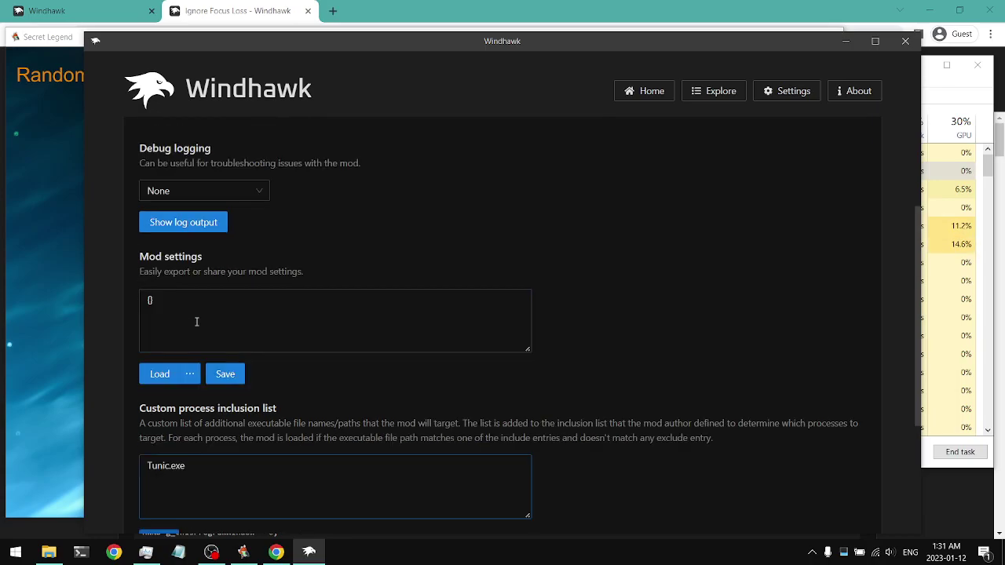
pyautogui.scroll(2, 263, 256)
pyautogui.hotkey('alt', 'Tab')
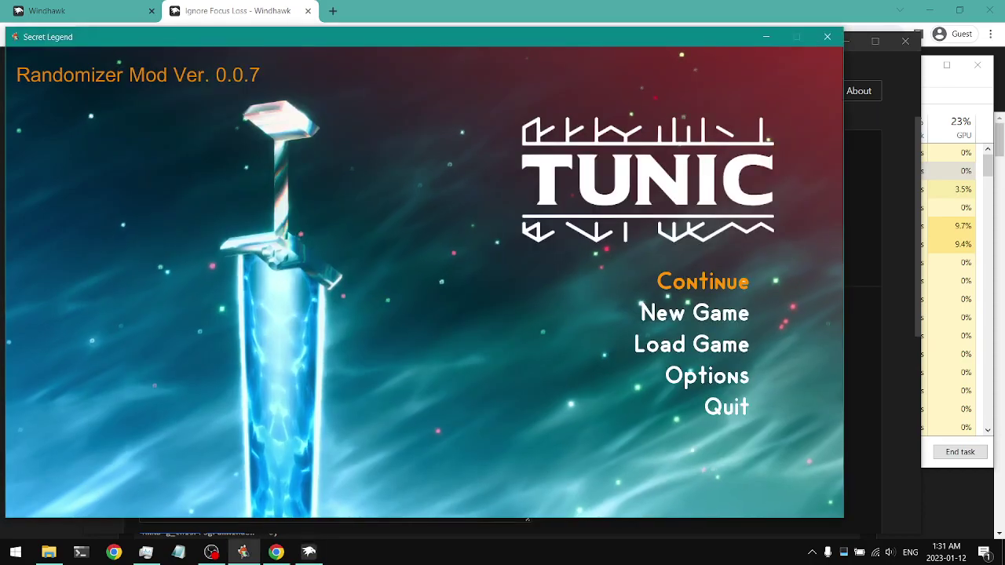
# Drag the Windhawk window beside the TUNIC game and scroll down its Advanced tab.
pyautogui.click(890, 188)
pyautogui.moveTo(367, 40); pyautogui.dragTo(806, 120)
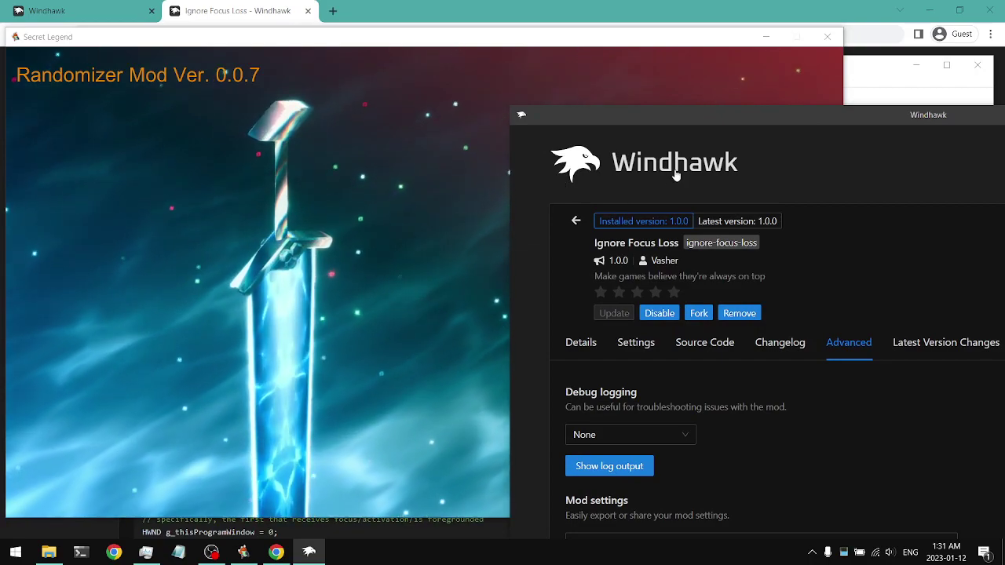
pyautogui.moveTo(751, 118); pyautogui.dragTo(610, 55)
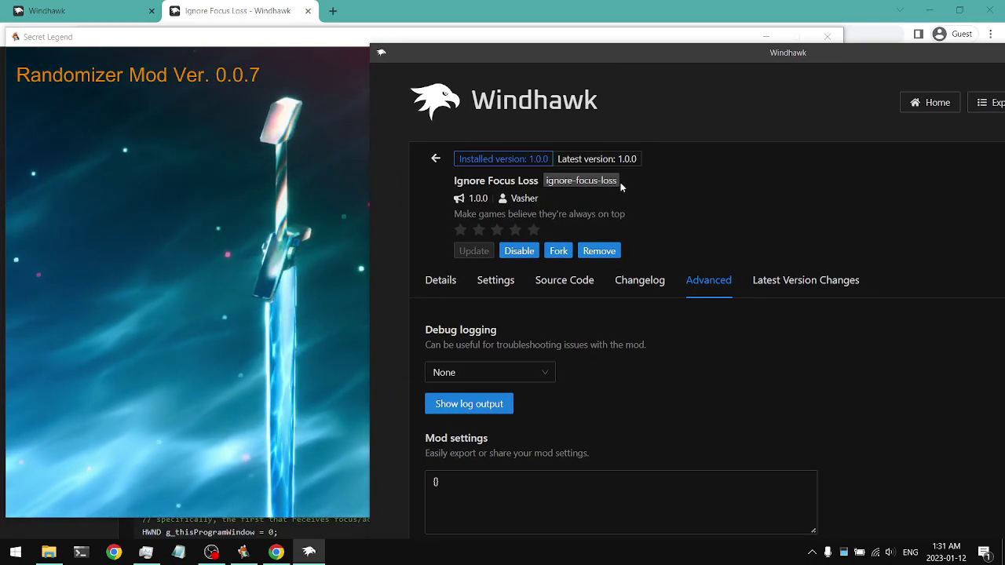
pyautogui.scroll(-2, 582, 281)
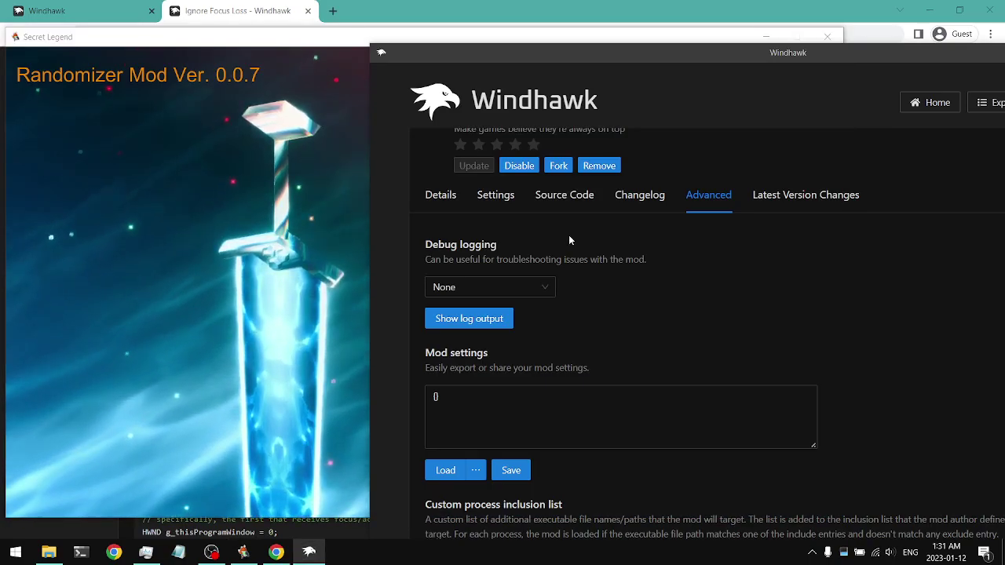
# Re-edit the Tunic.exe entry in the custom process inclusion list, retyping its 'exe' extension.
pyautogui.scroll(-5, 569, 235)
pyautogui.scroll(-2, 557, 251)
pyautogui.click(516, 303)
pyautogui.press('BackSpace')
pyautogui.press('BackSpace')
pyautogui.press('BackSpace')
pyautogui.press('Return')
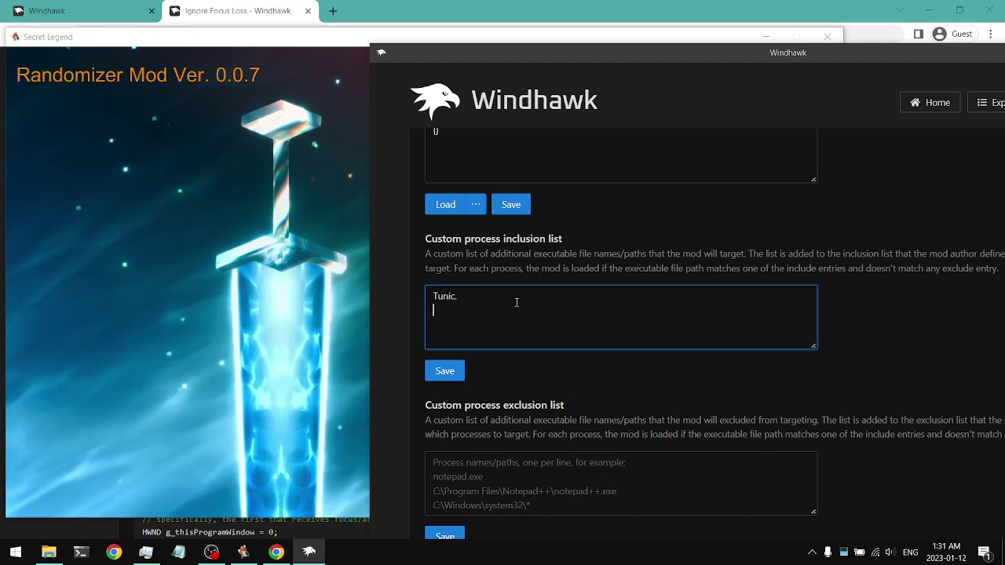
pyautogui.press('BackSpace')
pyautogui.write('exe')
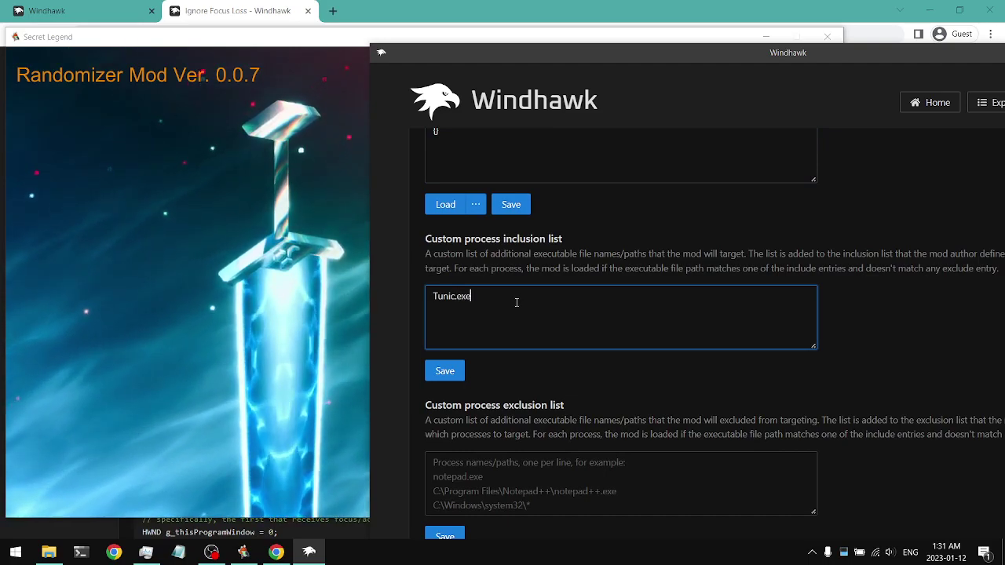
pyautogui.press('Return')
pyautogui.press('BackSpace')
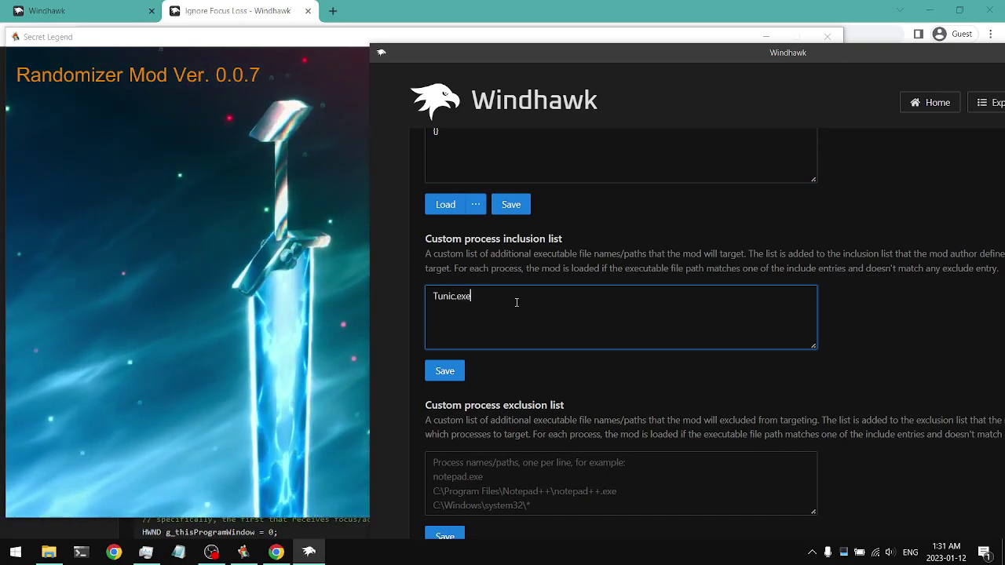
# Delete the whole Tunic.exe entry and save the inclusion list empty.
pyautogui.hotkey('ctrl', 'a')
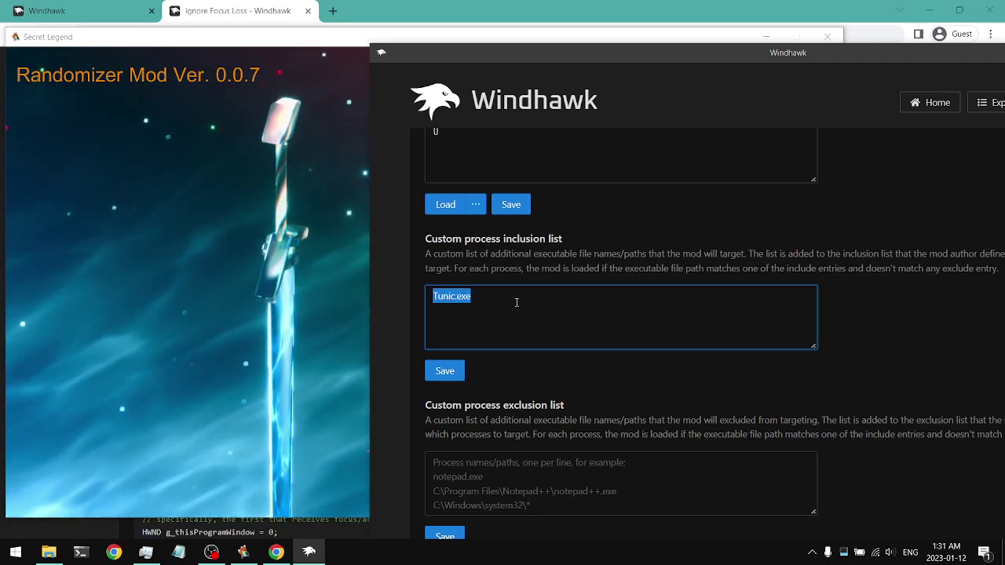
pyautogui.press('BackSpace')
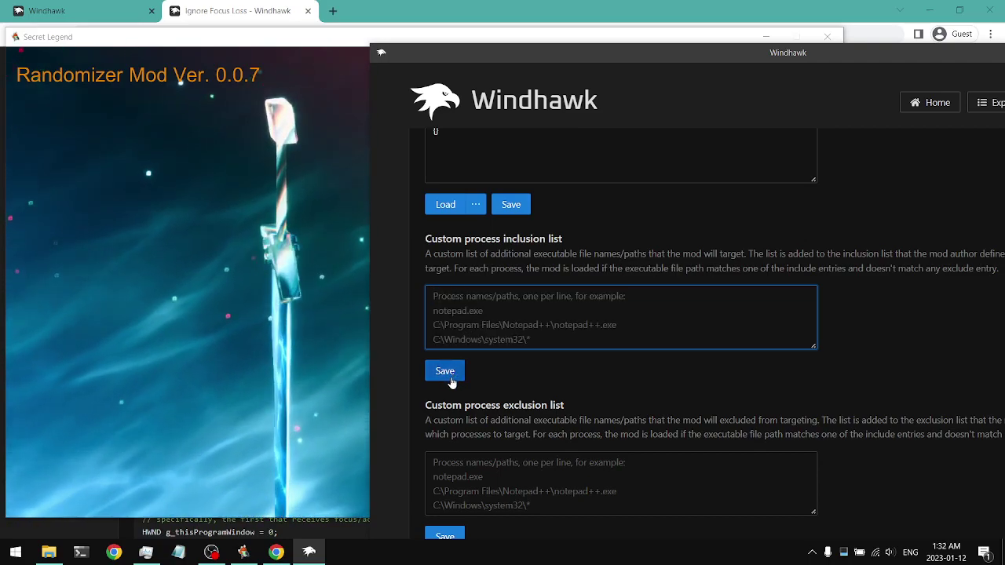
pyautogui.click(444, 371)
pyautogui.write('Tunic.exe')
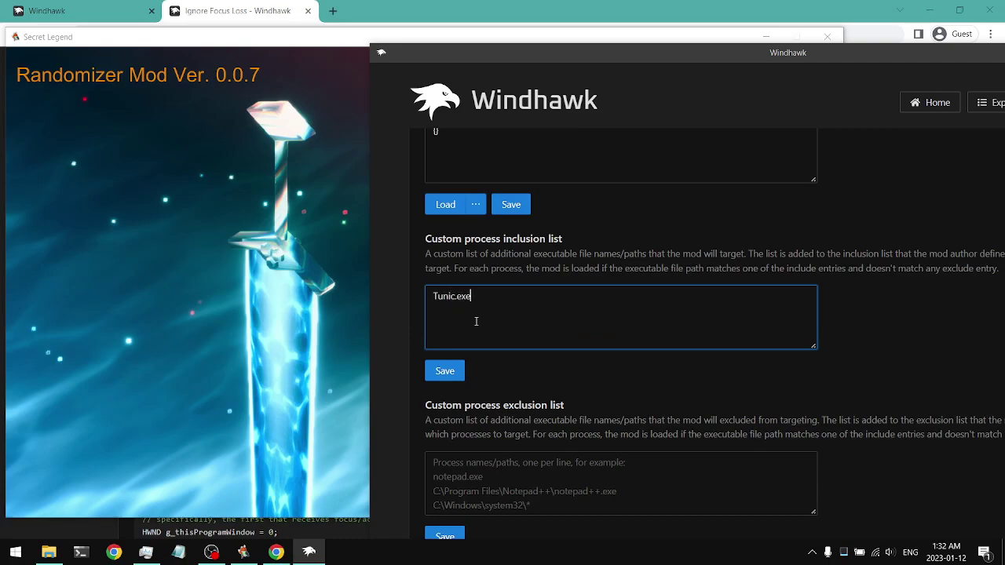
# Open Windhawk's Loaded mods window from its notification-area tray icon.
pyautogui.click(812, 555)
pyautogui.rightClick(840, 530)
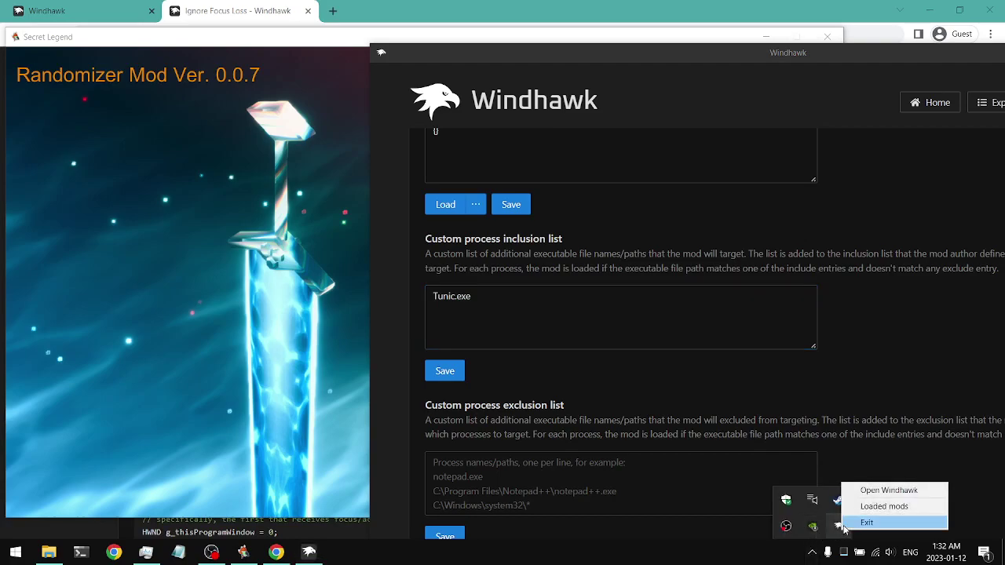
pyautogui.click(871, 507)
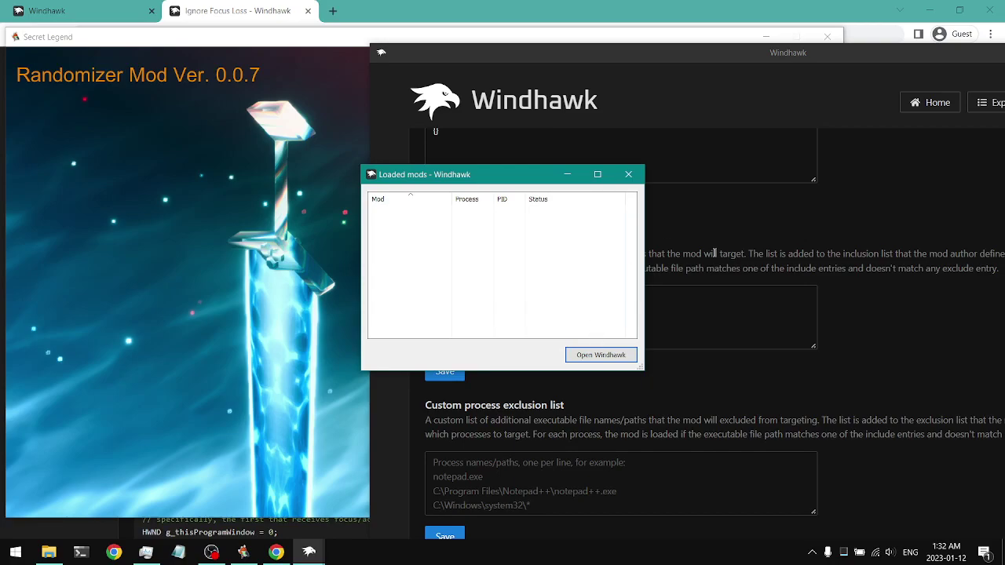
# Save the inclusion list with Tunic.exe and check ignore-focus-loss shows as loaded in Loaded mods.
pyautogui.click(691, 249)
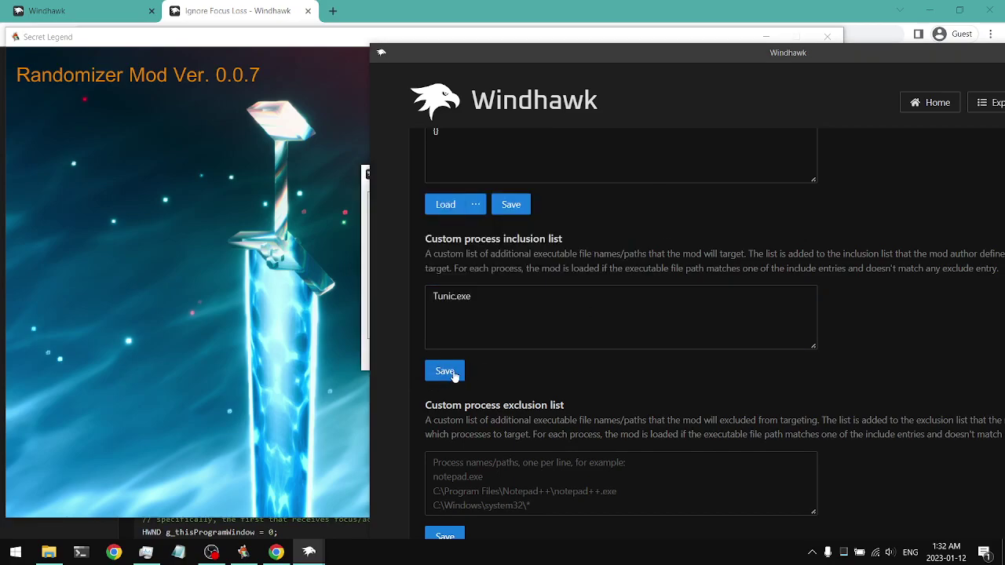
pyautogui.click(357, 371)
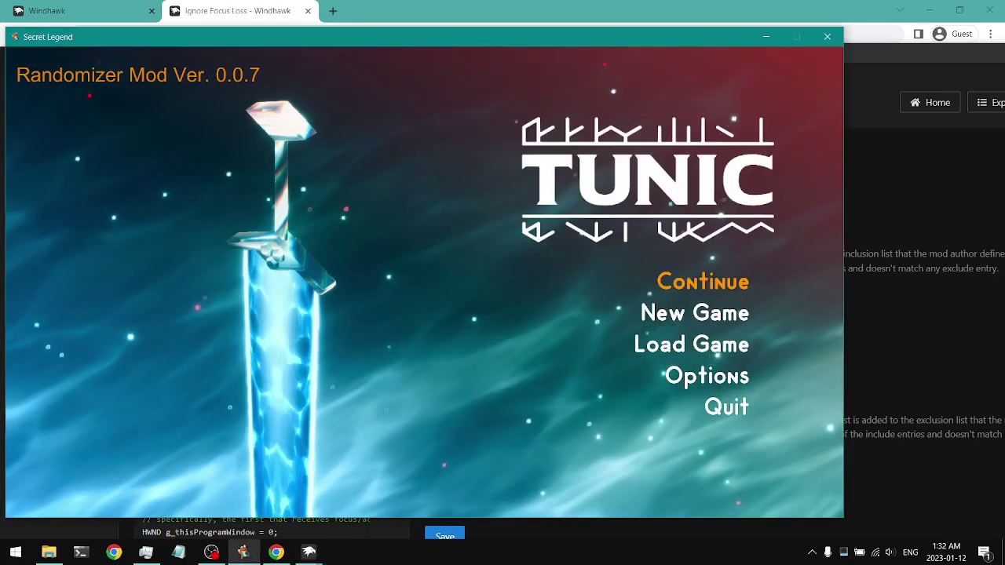
pyautogui.hotkey('alt', 'Tab')
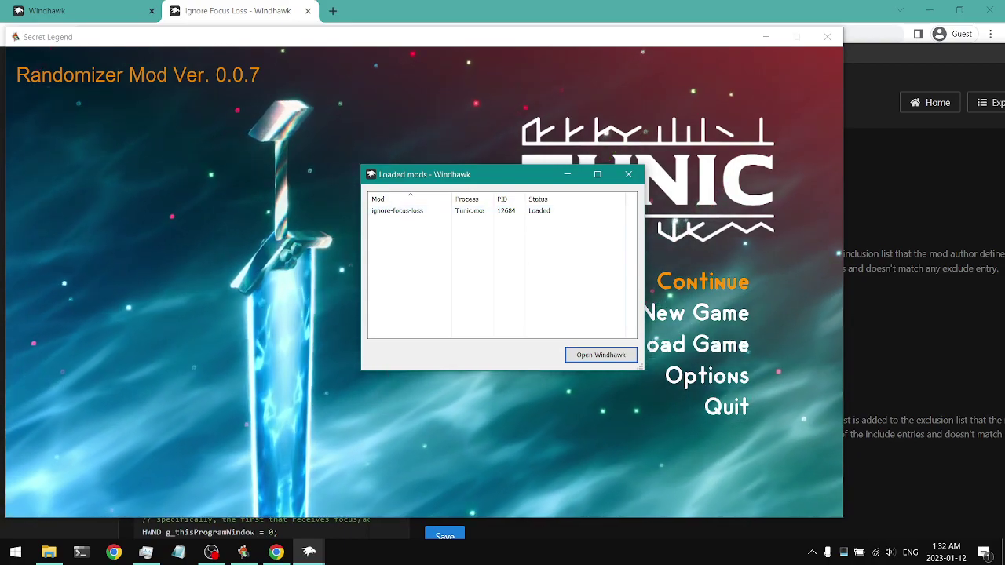
pyautogui.click(880, 201)
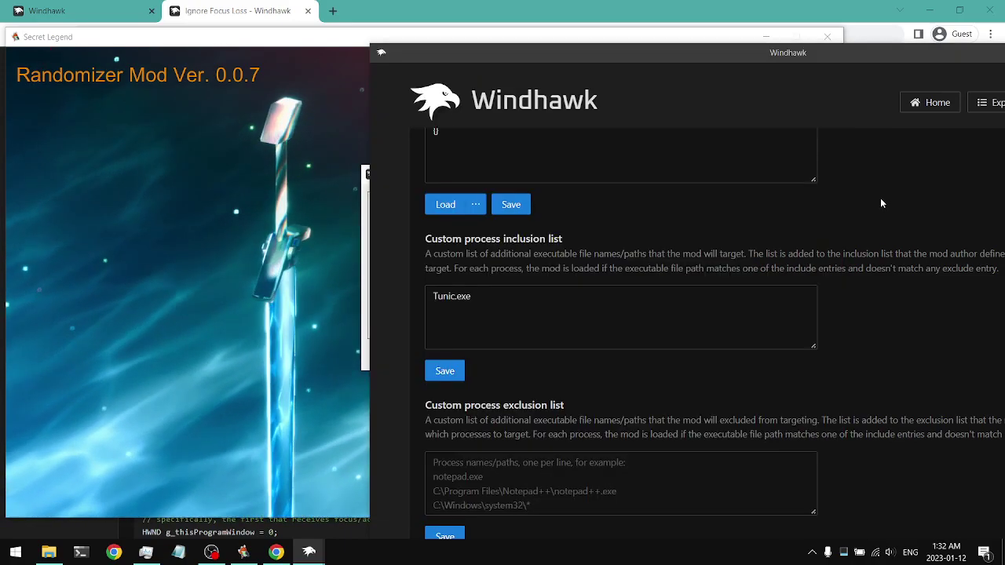
pyautogui.hotkey('alt', 'Tab')
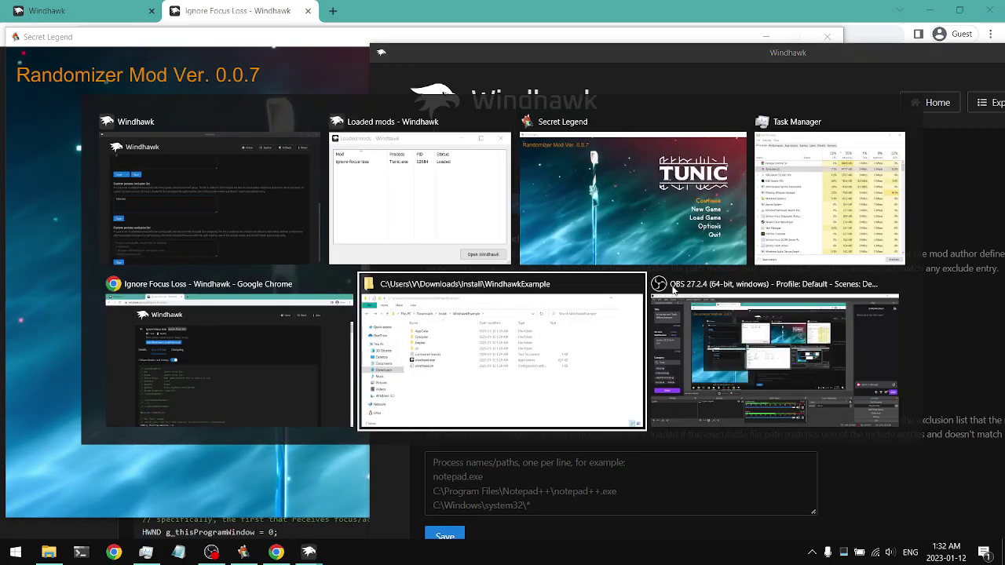